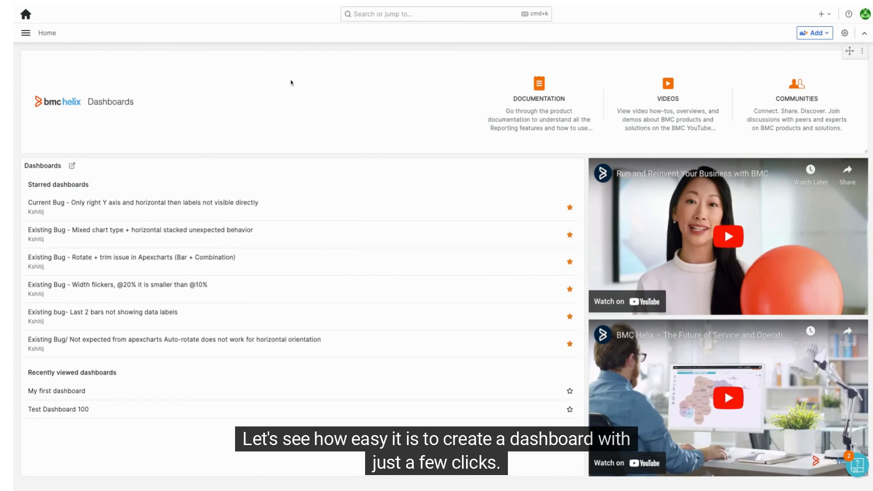
- Create a new dashboard from the Dashboards page and start adding a visualization to it
{"action": "left_click", "coordinate": [25, 33]}
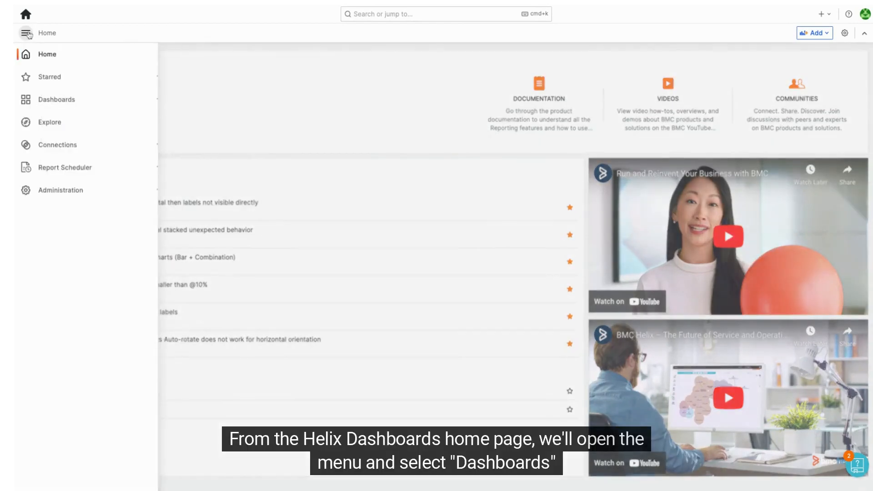
{"action": "left_click", "coordinate": [52, 106]}
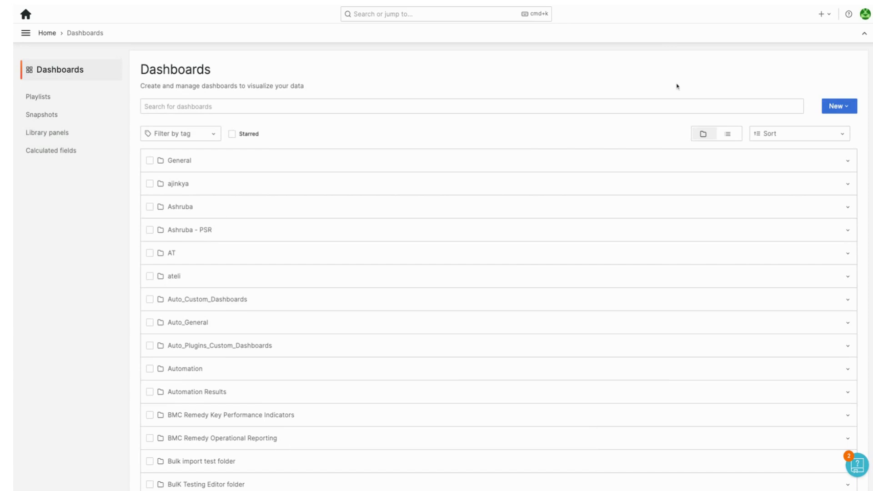
{"action": "left_click", "coordinate": [841, 108]}
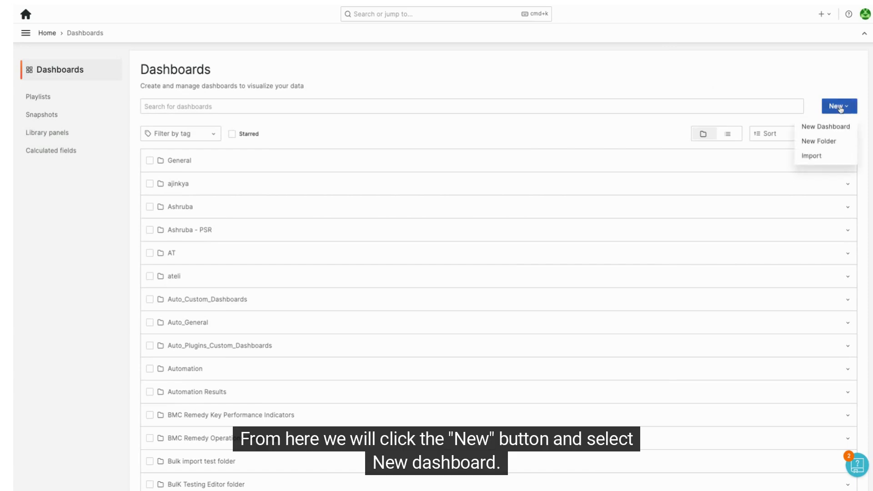
{"action": "left_click", "coordinate": [835, 126]}
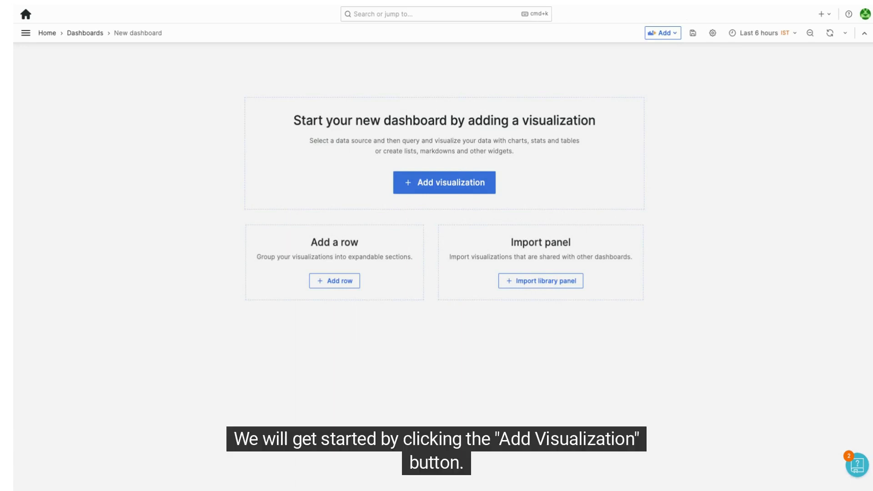
{"action": "left_click", "coordinate": [473, 186]}
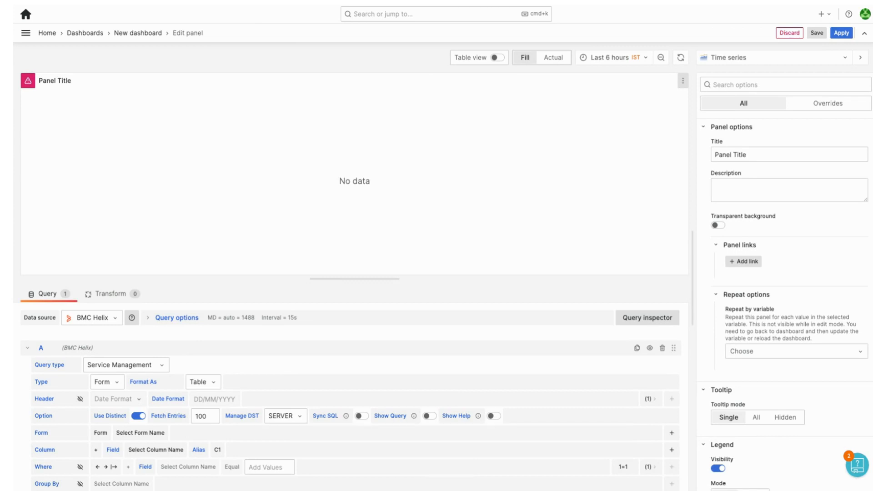
- Set the query's type to Visual query builder and choose the Incident Management view
{"action": "left_click", "coordinate": [116, 383]}
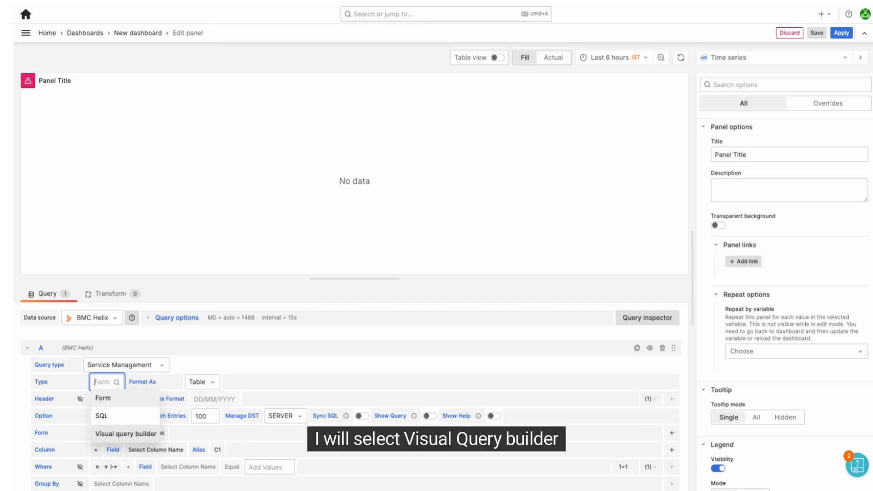
{"action": "left_click", "coordinate": [126, 434]}
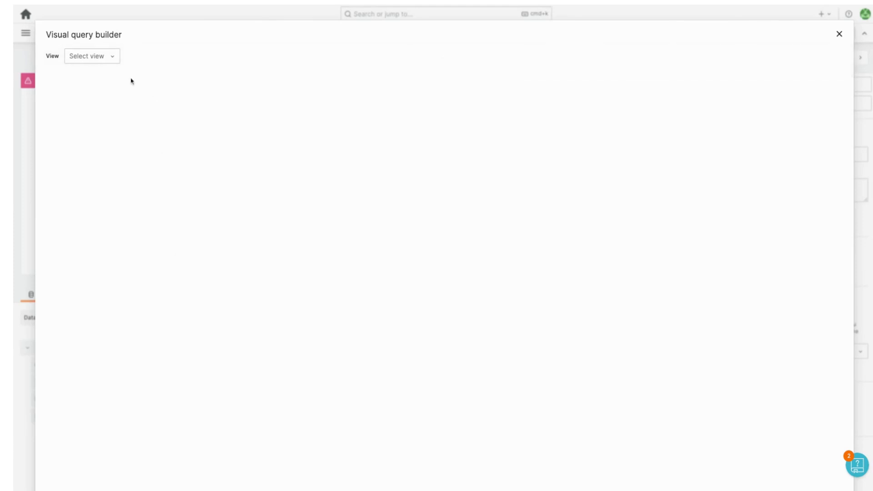
{"action": "left_click", "coordinate": [104, 58]}
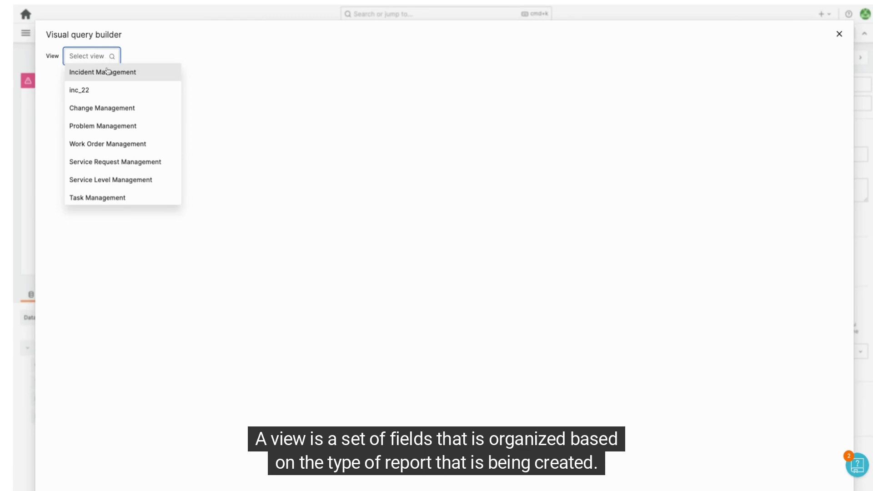
{"action": "scroll", "coordinate": [125, 136], "scroll_direction": "down", "scroll_amount": 3}
{"action": "scroll", "coordinate": [128, 138], "scroll_direction": "down", "scroll_amount": 5}
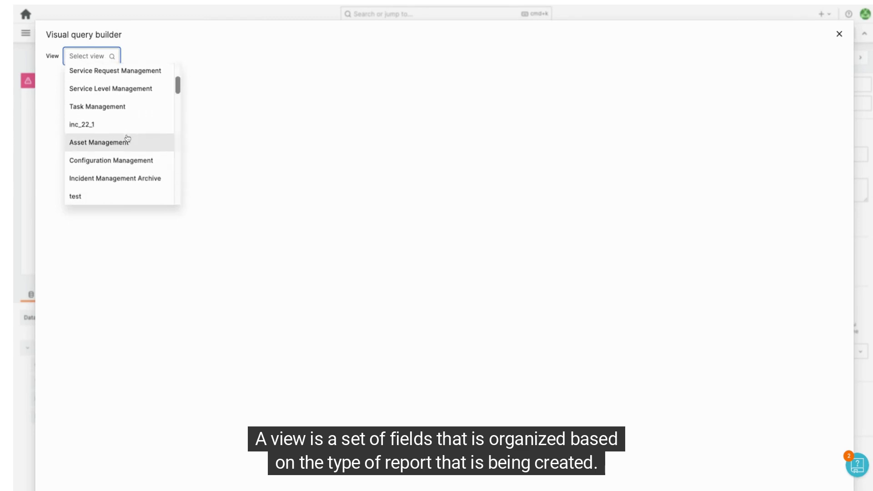
{"action": "scroll", "coordinate": [129, 90], "scroll_direction": "up", "scroll_amount": 8}
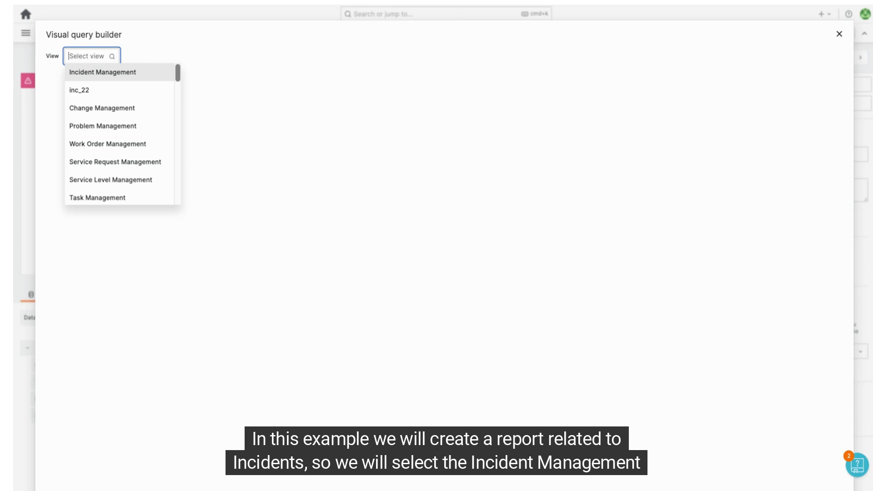
{"action": "left_click", "coordinate": [103, 72]}
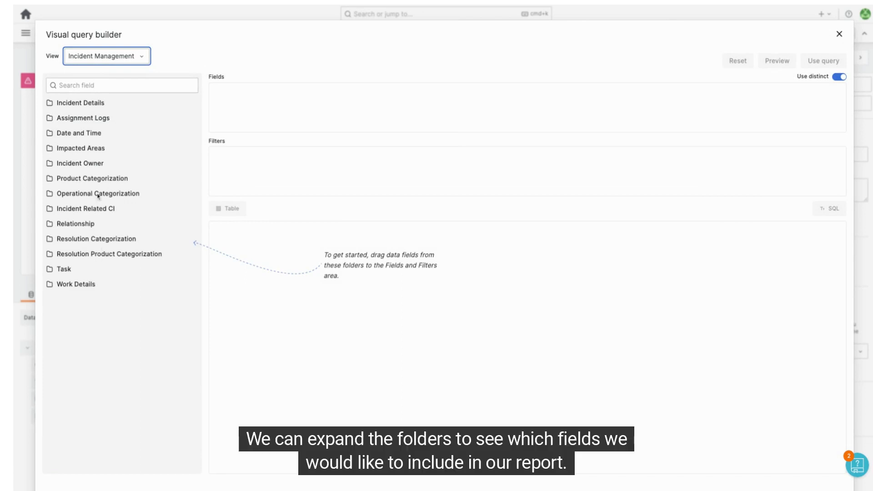
- Add Company and Number of Incidents from the Incident Details folder to the query's fields
{"action": "left_click", "coordinate": [97, 118]}
{"action": "left_click", "coordinate": [80, 104]}
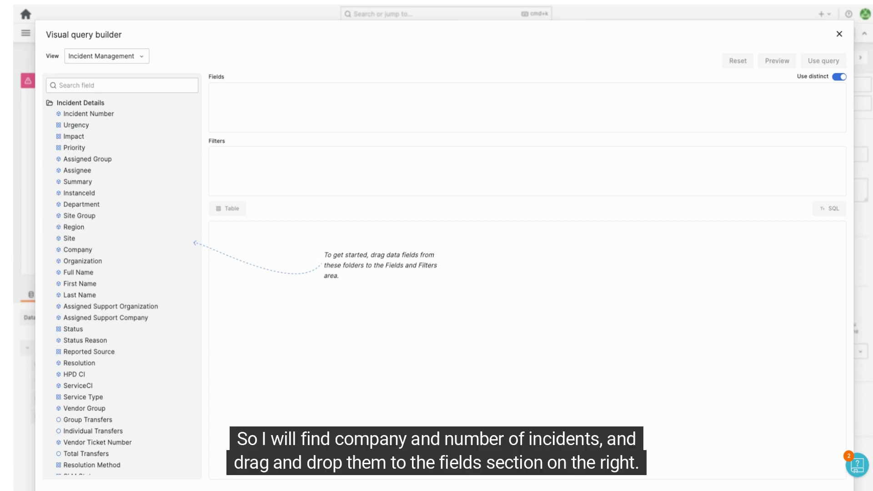
{"action": "left_click_drag", "start_coordinate": [78, 250], "coordinate": [246, 104]}
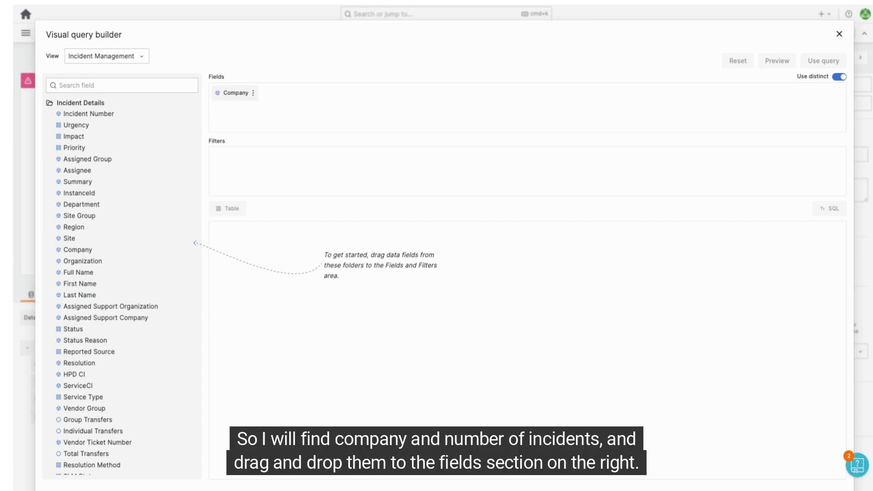
{"action": "scroll", "coordinate": [168, 269], "scroll_direction": "down", "scroll_amount": 3}
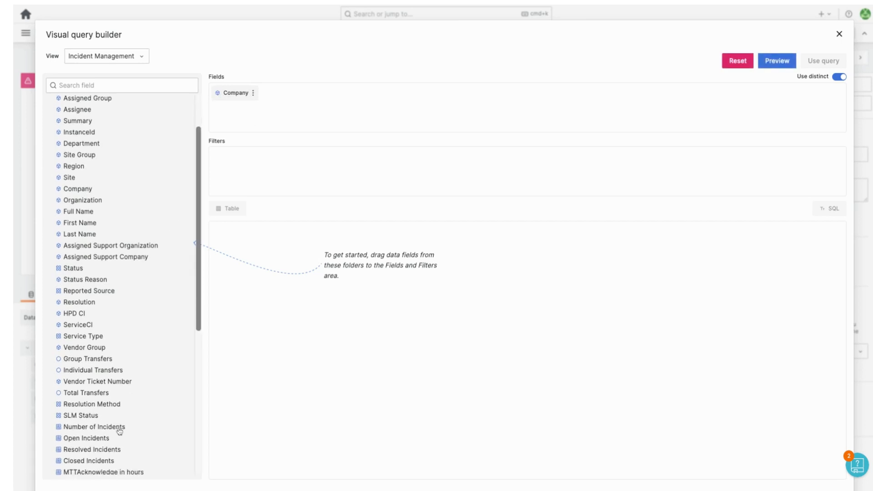
{"action": "left_click_drag", "start_coordinate": [119, 431], "coordinate": [298, 97]}
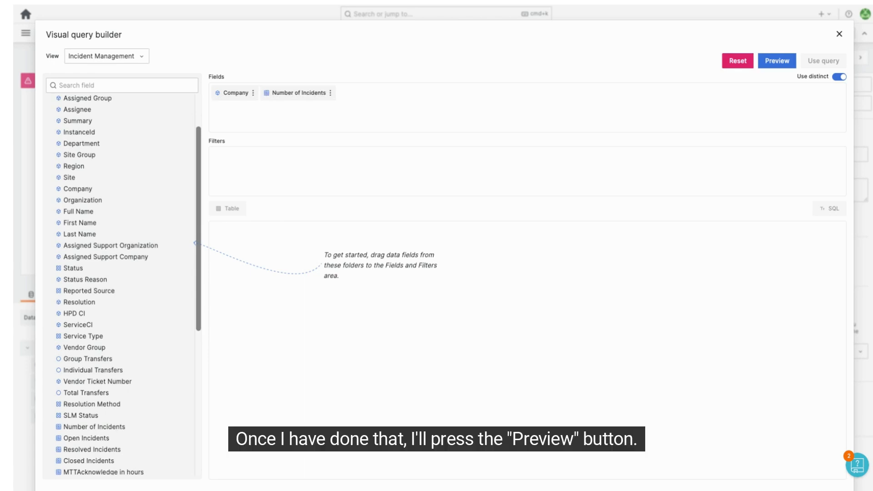
- Preview the query as a table and as generated SQL, and use the query in the panel
{"action": "left_click", "coordinate": [778, 64]}
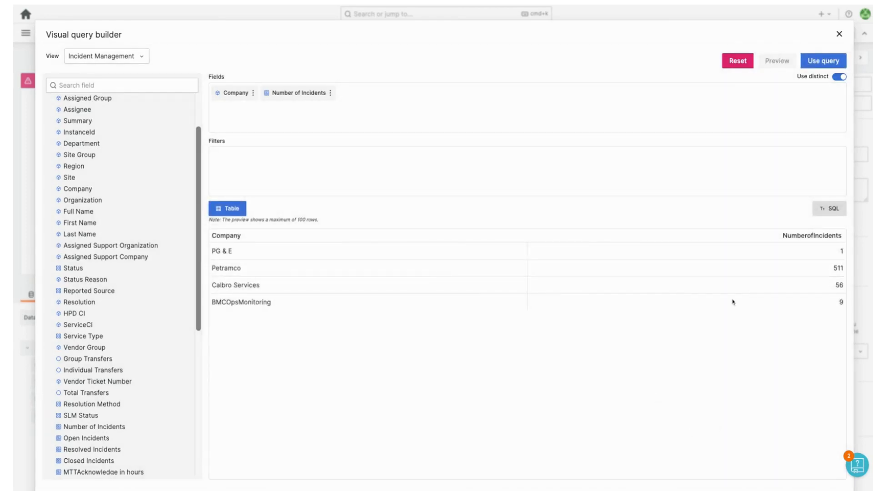
{"action": "left_click", "coordinate": [837, 212]}
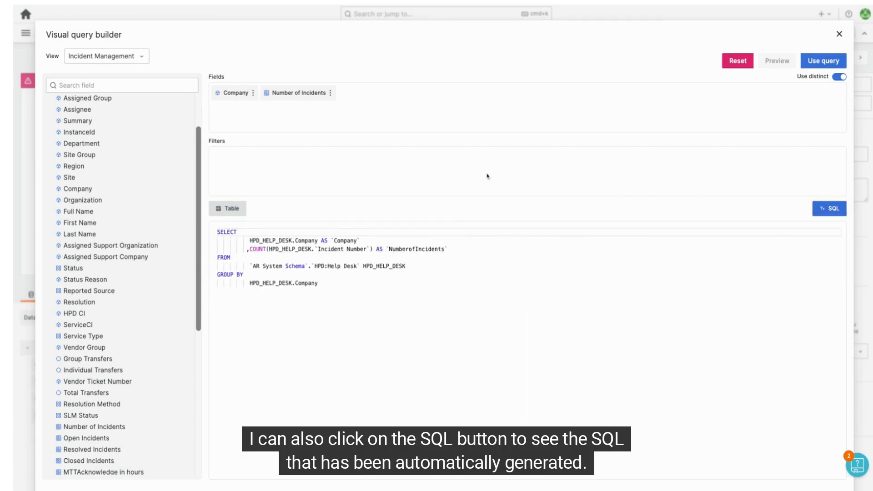
{"action": "left_click", "coordinate": [230, 216]}
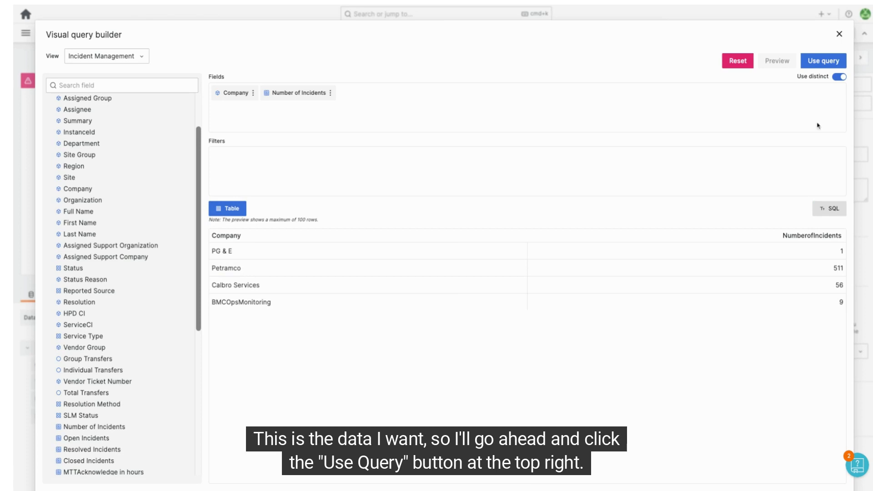
{"action": "left_click", "coordinate": [828, 63]}
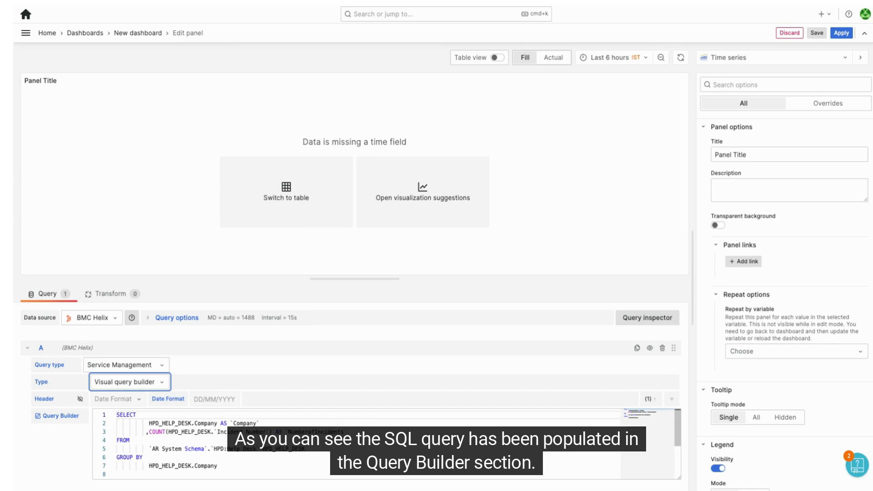
- Check the panel's data in table view, and change the visualization to the suggested horizontal bar chart
{"action": "left_click", "coordinate": [500, 58]}
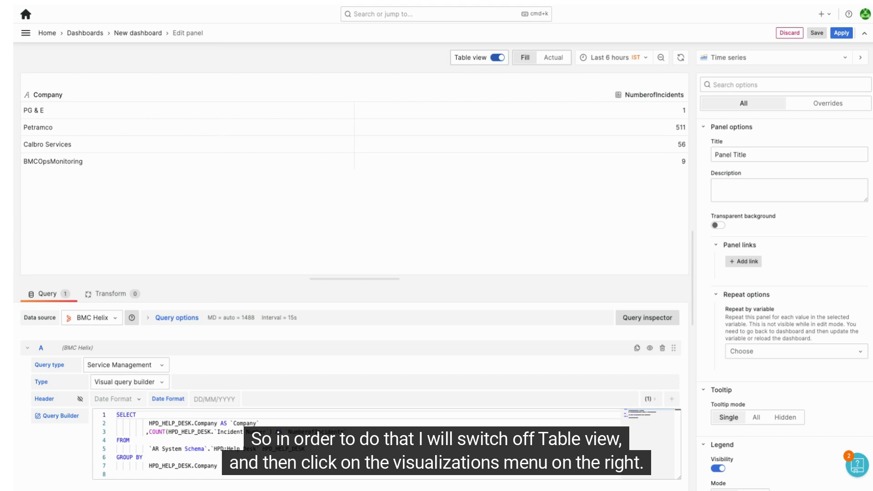
{"action": "left_click", "coordinate": [498, 58]}
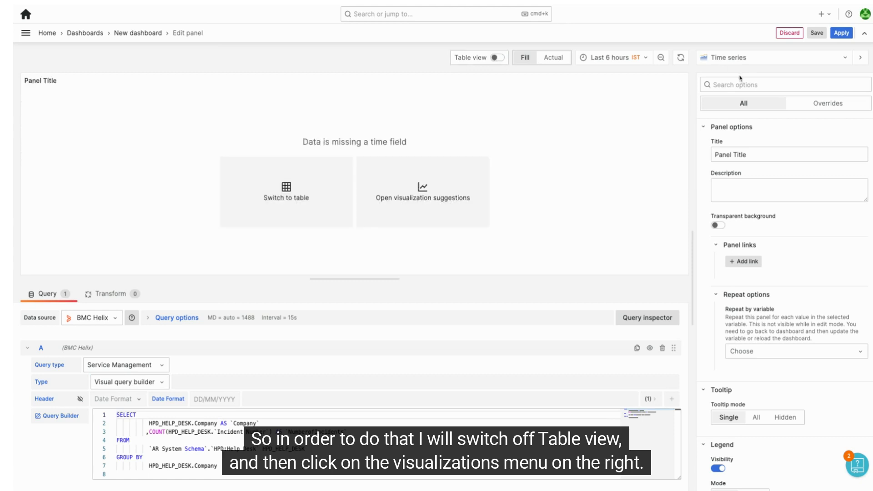
{"action": "left_click", "coordinate": [766, 58]}
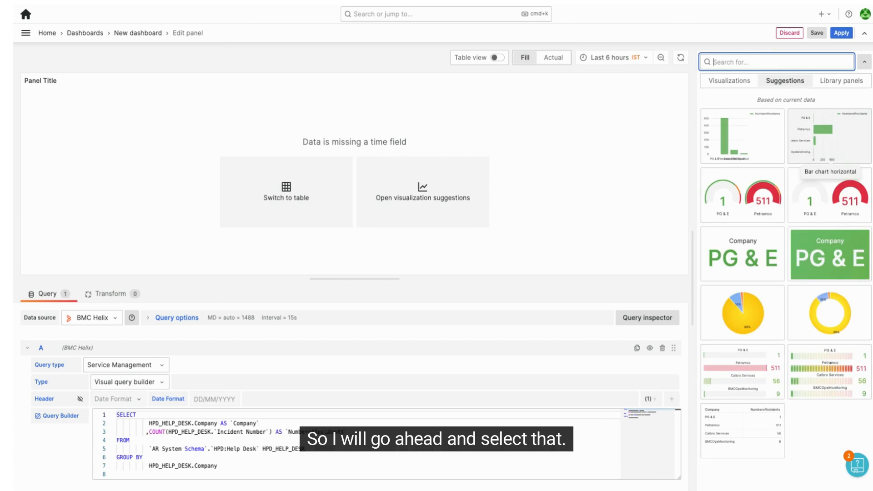
{"action": "left_click", "coordinate": [830, 198]}
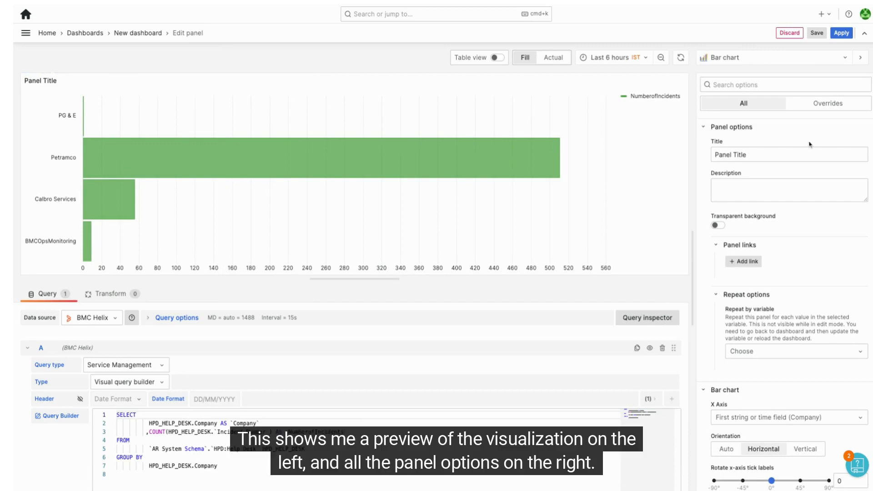
- Set the panel title to "Number of incidents by company"
{"action": "left_click", "coordinate": [776, 156]}
{"action": "double_click", "coordinate": [776, 156]}
{"action": "key", "text": "super+a"}
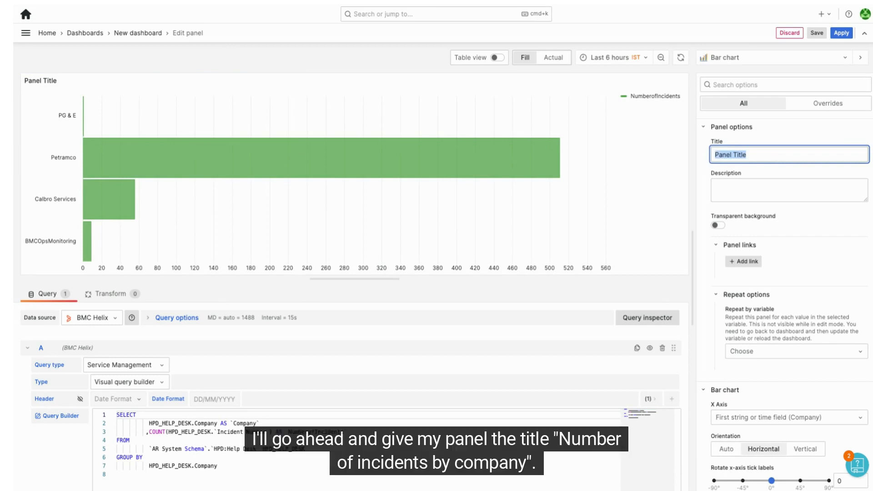
{"action": "type", "text": "Number of incd"}
{"action": "key", "text": "BackSpace"}
{"action": "type", "text": "ients by"}
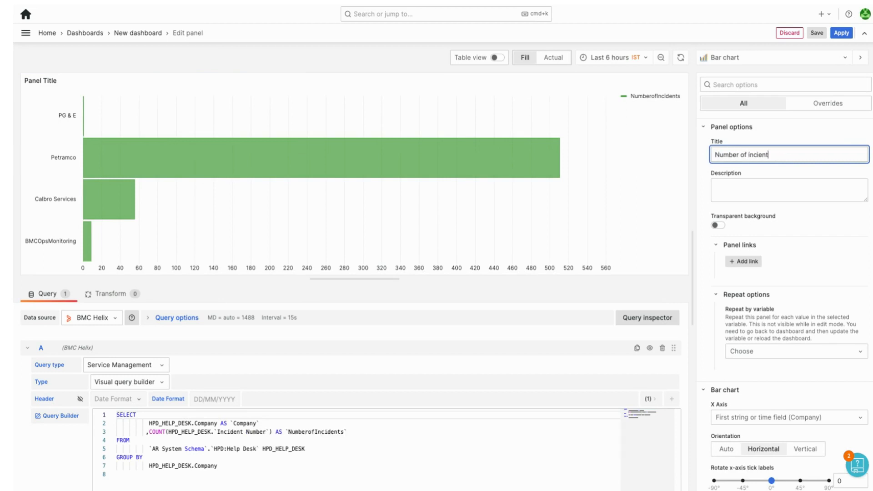
{"action": "key", "text": "BackSpace"}
{"action": "key", "text": "BackSpace"}
{"action": "key", "text": "BackSpace"}
{"action": "key", "text": "BackSpace"}
{"action": "key", "text": "BackSpace"}
{"action": "key", "text": "BackSpace"}
{"action": "key", "text": "BackSpace"}
{"action": "key", "text": "BackSpace"}
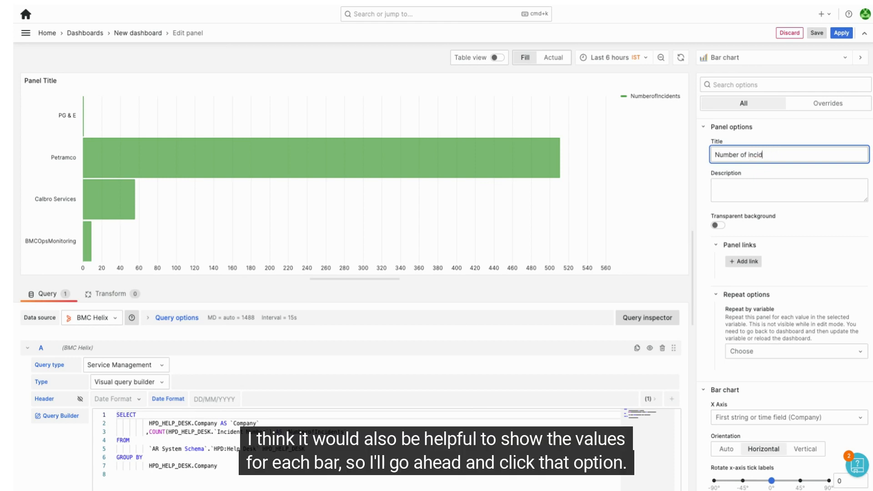
{"action": "type", "text": "dents by company"}
- Set the bar chart to always show values and apply the panel to the dashboard
{"action": "scroll", "coordinate": [789, 370], "scroll_direction": "down", "scroll_amount": 3}
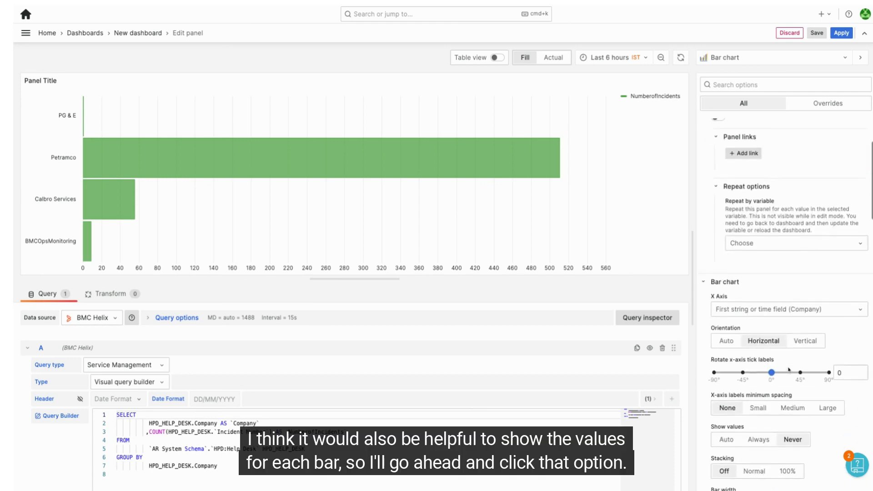
{"action": "left_click", "coordinate": [766, 441]}
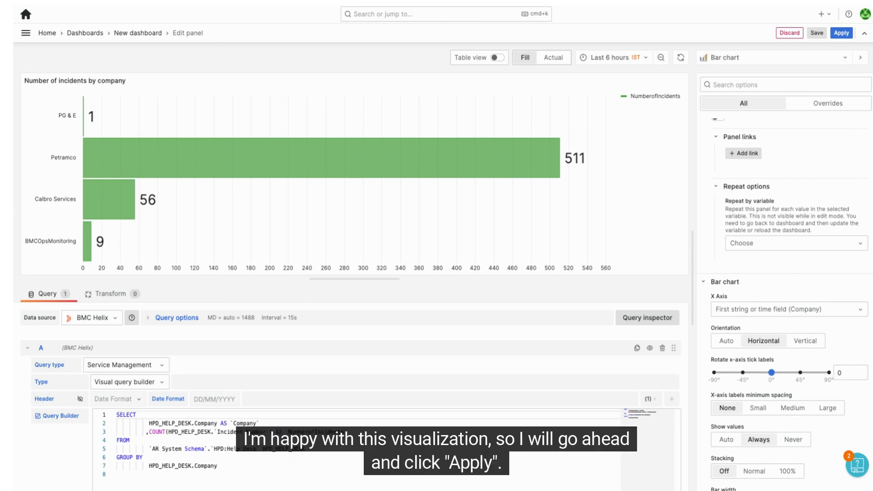
{"action": "left_click", "coordinate": [842, 36]}
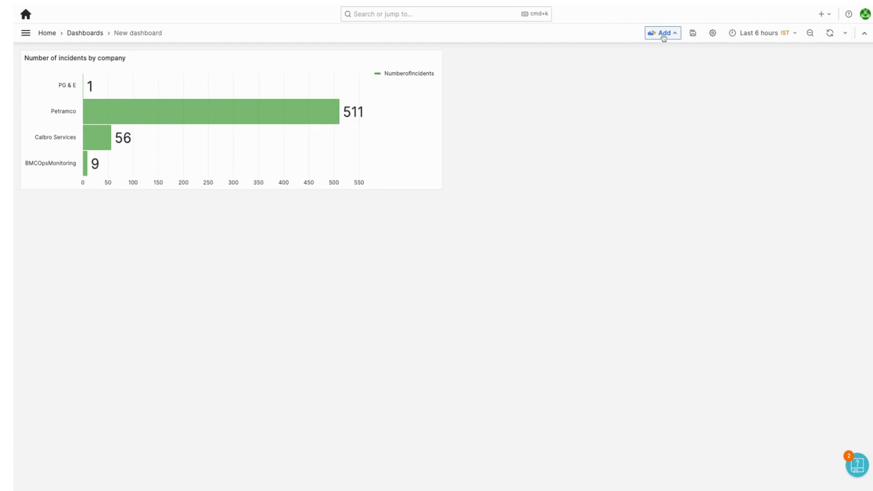
{"action": "left_click", "coordinate": [664, 35]}
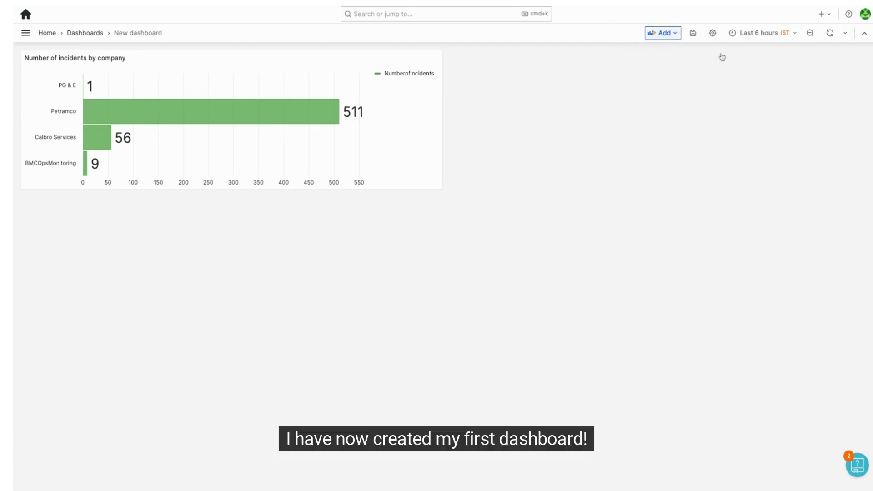